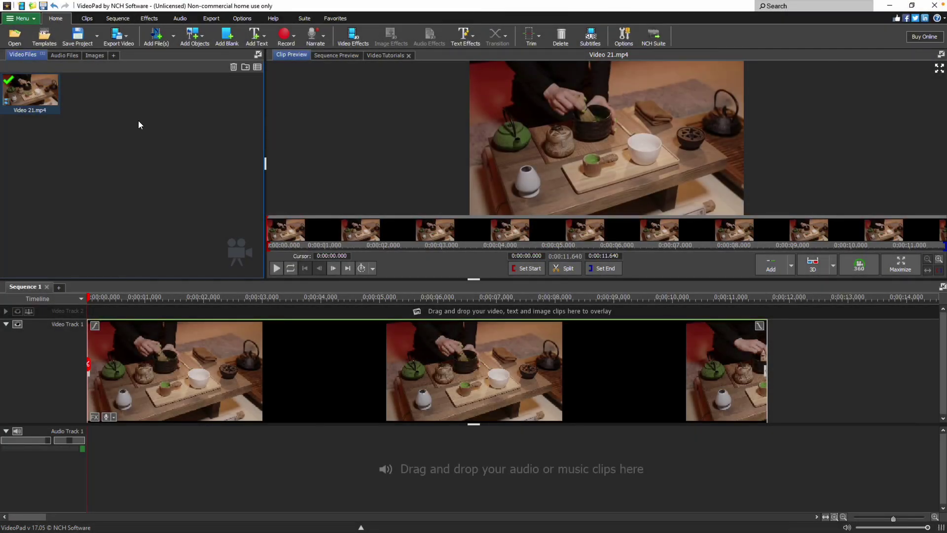
- Add a simple text overlay reading 'Matcha Demonstration'
{"action": "left_click", "coordinate": [251, 43]}
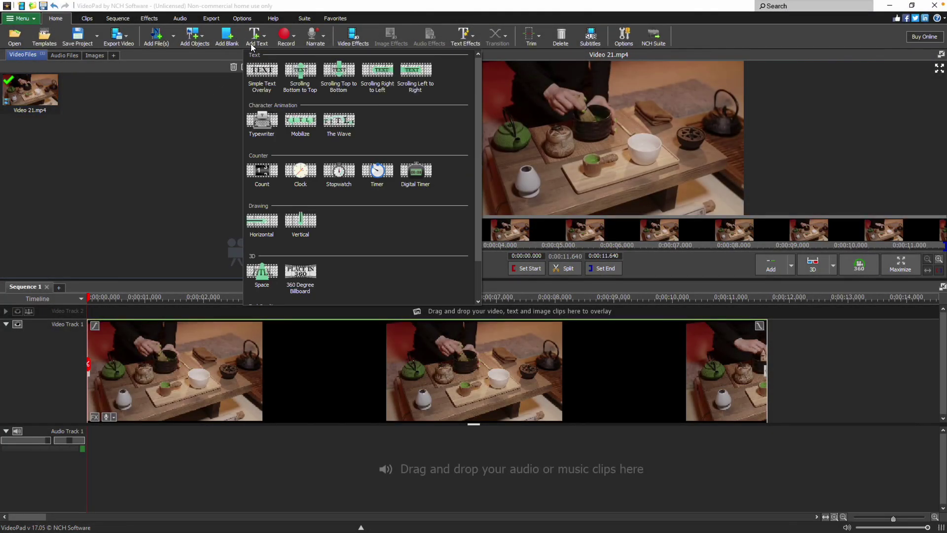
{"action": "left_click", "coordinate": [276, 76]}
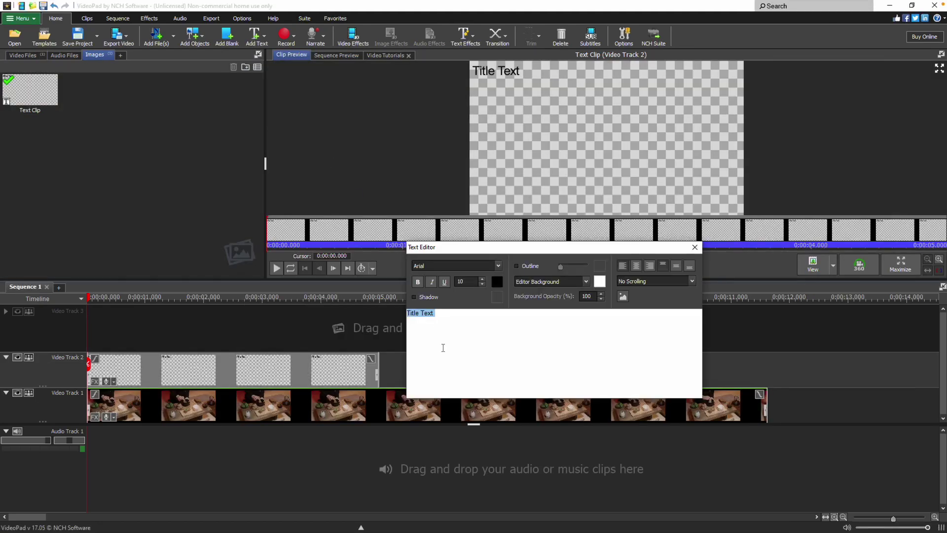
{"action": "type", "text": "Matcha Demonstration"}
- Style the text Book Antiqua size 8 white with shadow, centred along the frame bottom
{"action": "key", "text": "ctrl+a"}
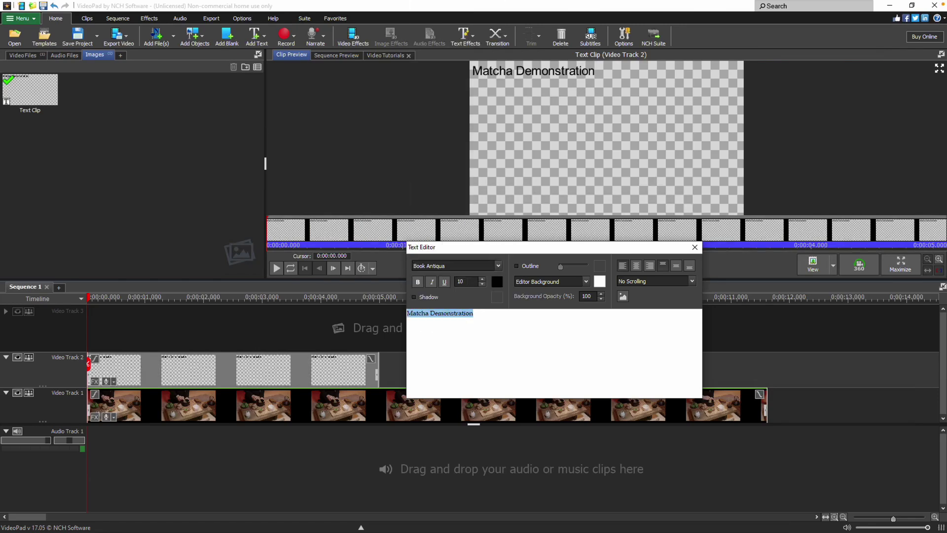
{"action": "left_click", "coordinate": [414, 297]}
{"action": "left_click", "coordinate": [482, 283]}
{"action": "left_click", "coordinate": [482, 284]}
{"action": "left_click", "coordinate": [497, 281]}
{"action": "left_click", "coordinate": [463, 398]}
{"action": "left_click", "coordinate": [636, 266]}
{"action": "left_click", "coordinate": [689, 266]}
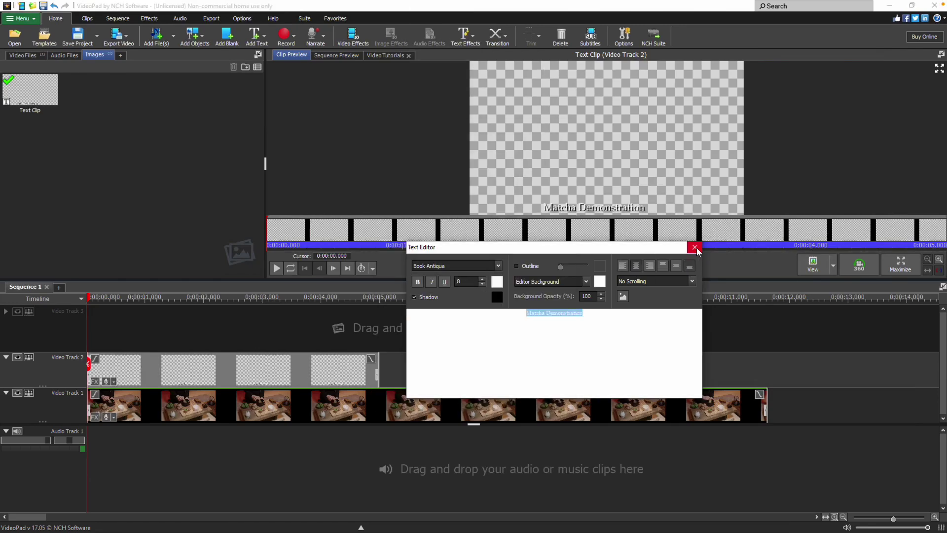
{"action": "left_click", "coordinate": [694, 248]}
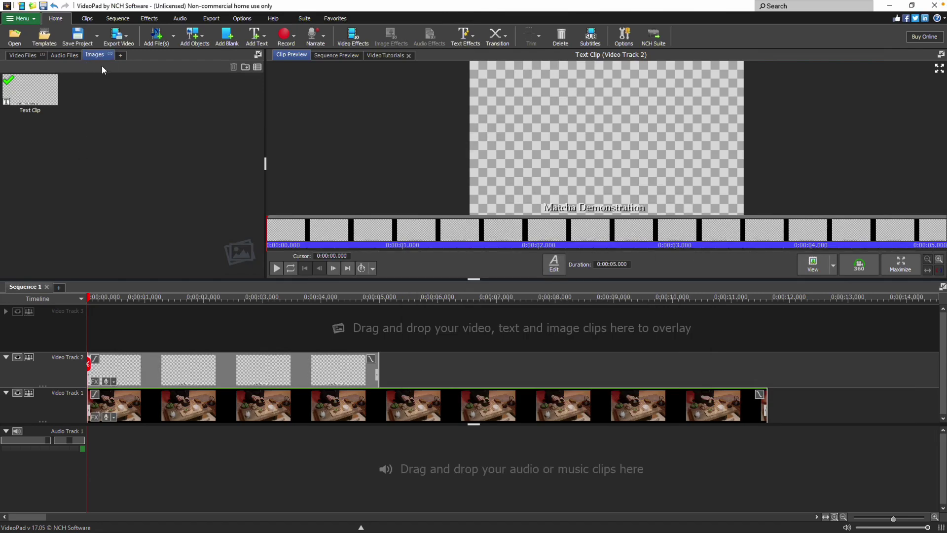
- Move the playhead to about 0.56 seconds and bring up the text title styles gallery
{"action": "left_click", "coordinate": [120, 298]}
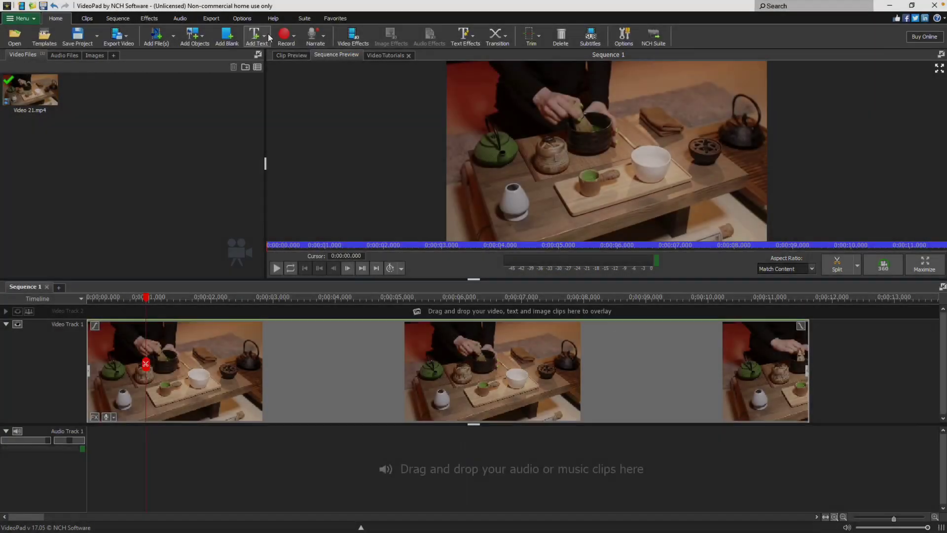
{"action": "left_click", "coordinate": [269, 37]}
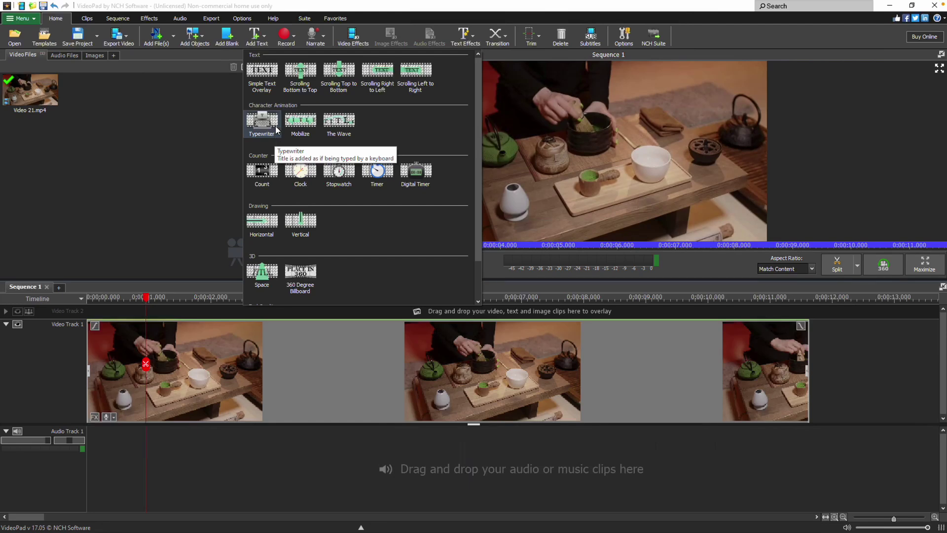
- Add a simple text overlay typed as 'Matcha Demonstration', fixing the typo, and select its text
{"action": "left_click", "coordinate": [271, 90]}
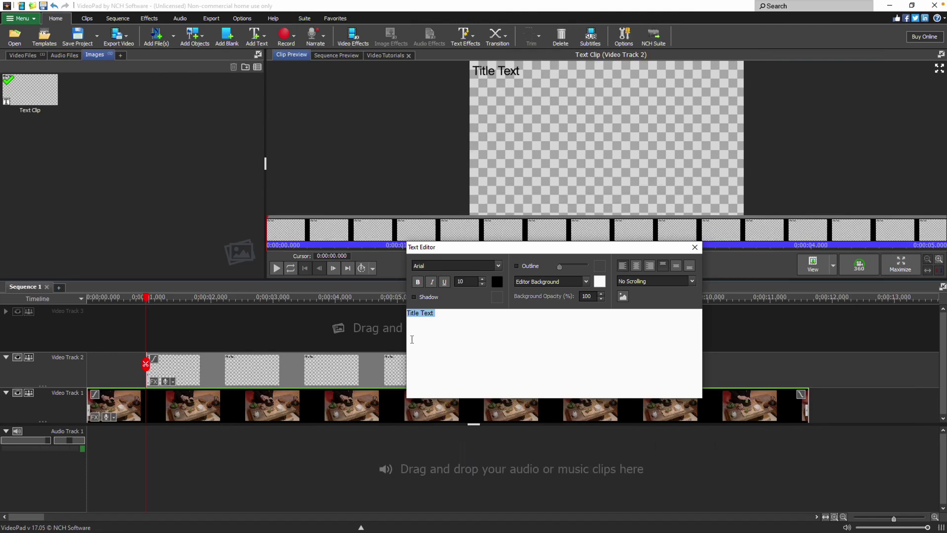
{"action": "type", "text": "Matcha Demonstar"}
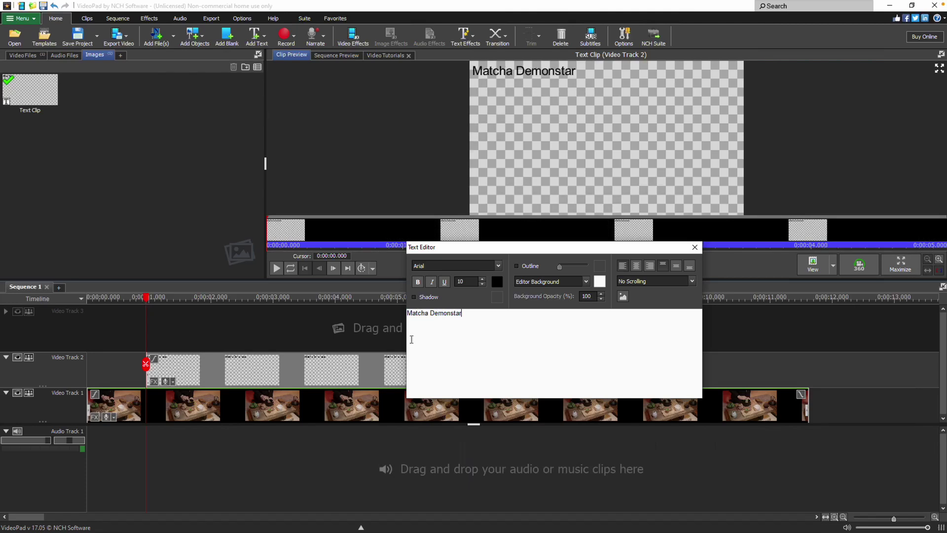
{"action": "key", "text": "BackSpace"}
{"action": "key", "text": "BackSpace"}
{"action": "type", "text": "ration"}
{"action": "left_click", "coordinate": [471, 315]}
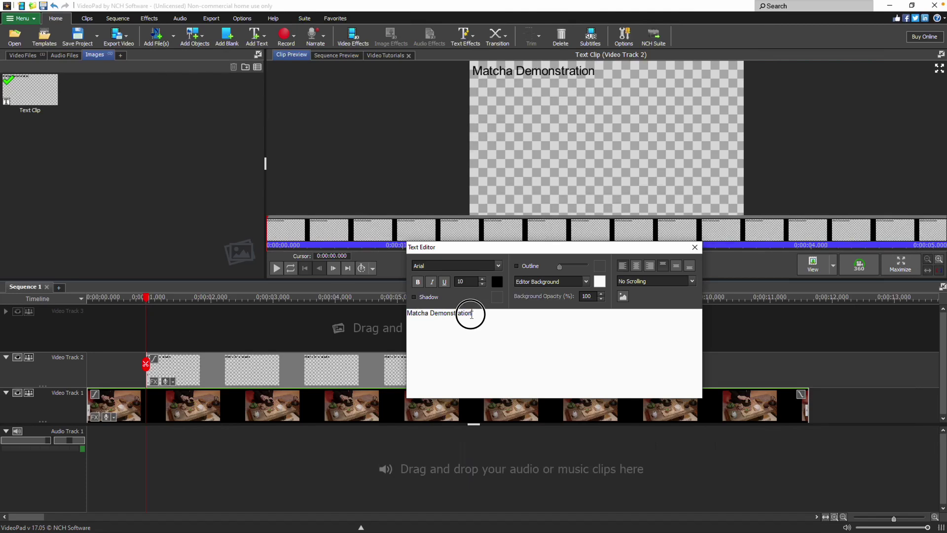
{"action": "left_click_drag", "start_coordinate": [471, 314], "coordinate": [408, 313]}
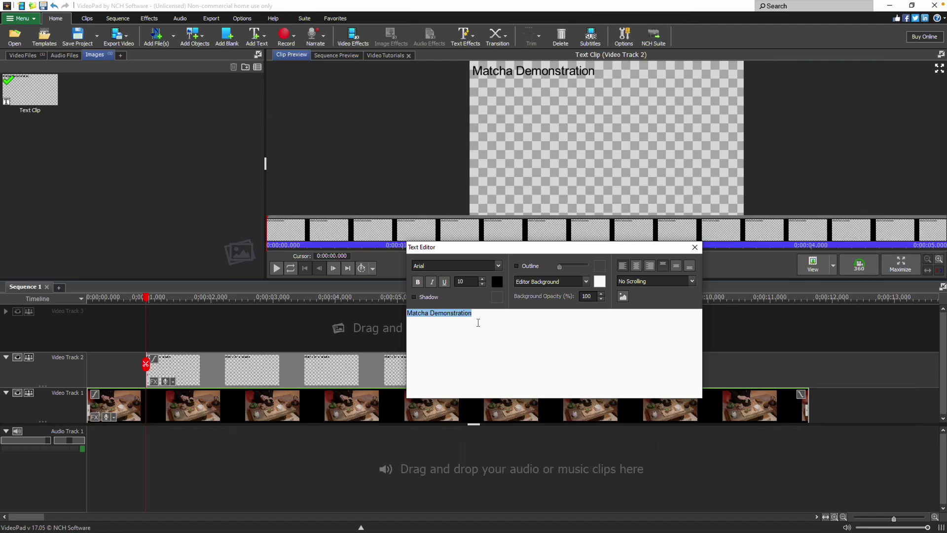
- Set the title font to bold Book Antiqua at size 8
{"action": "left_click", "coordinate": [497, 266]}
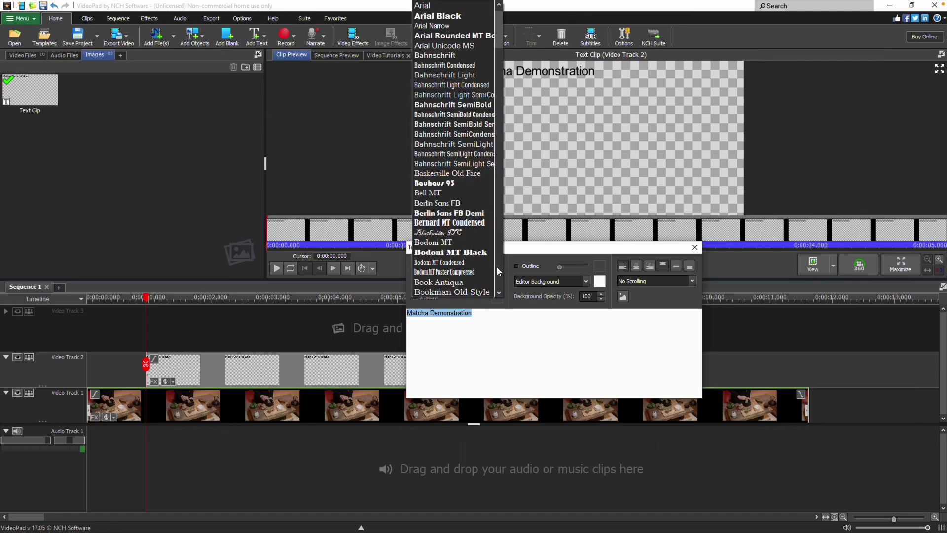
{"action": "left_click", "coordinate": [481, 284]}
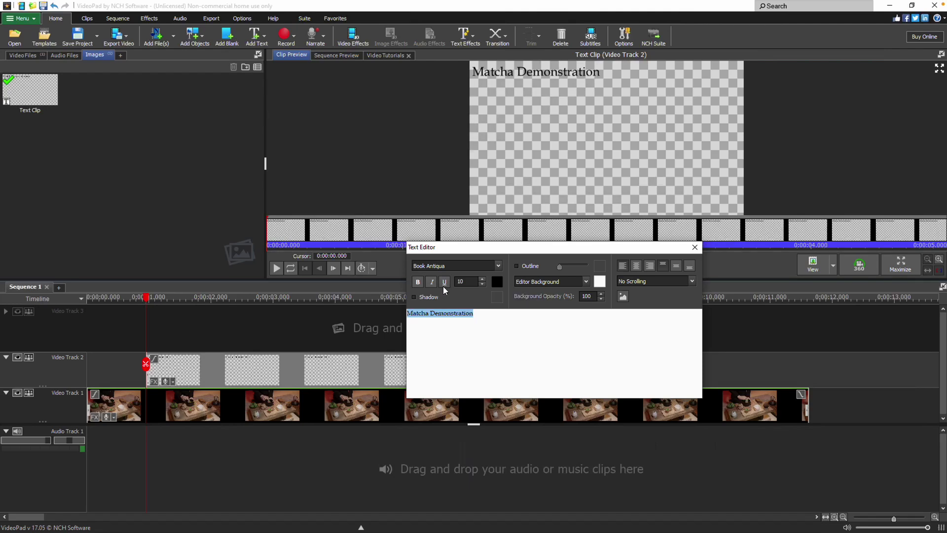
{"action": "left_click", "coordinate": [422, 285]}
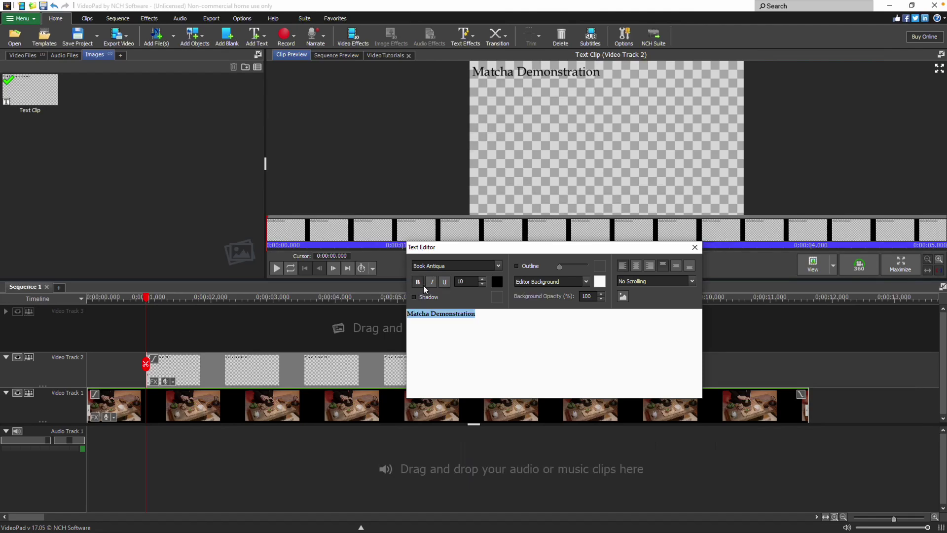
{"action": "left_click", "coordinate": [482, 285]}
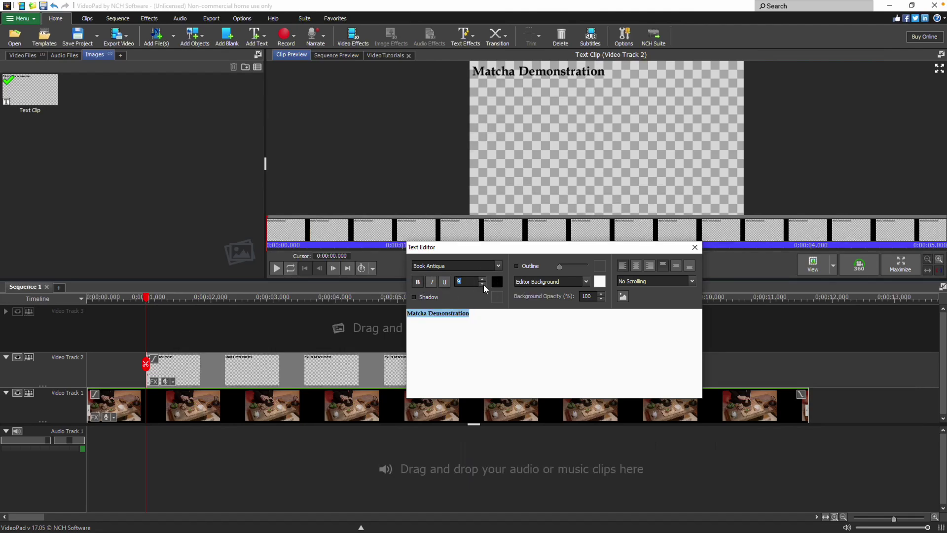
{"action": "left_click", "coordinate": [482, 284]}
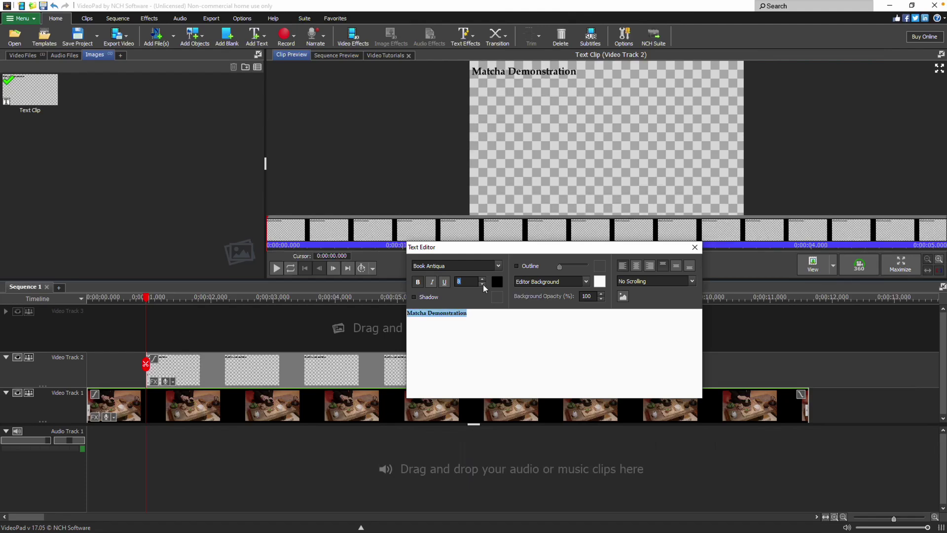
- Make the title text white and add a drop shadow
{"action": "left_click", "coordinate": [497, 282]}
{"action": "left_click", "coordinate": [392, 368]}
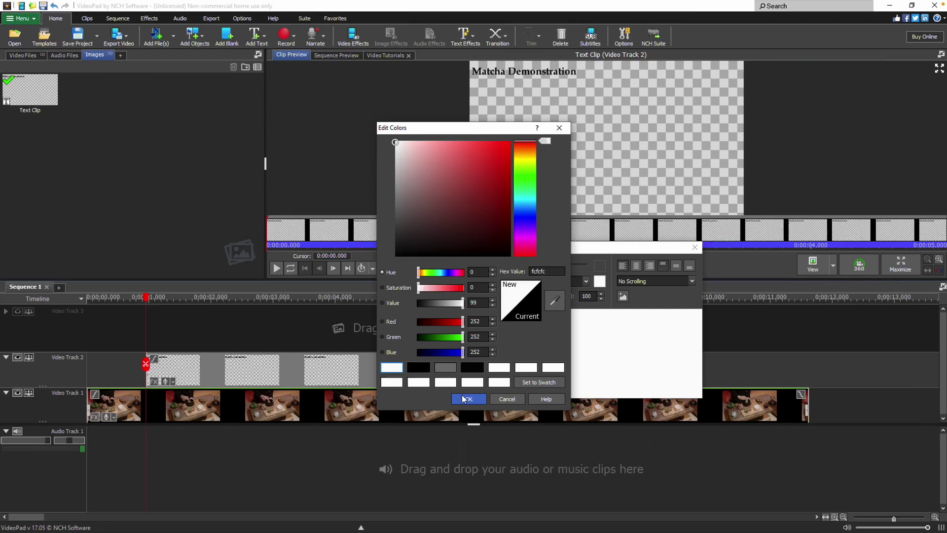
{"action": "left_click", "coordinate": [466, 399]}
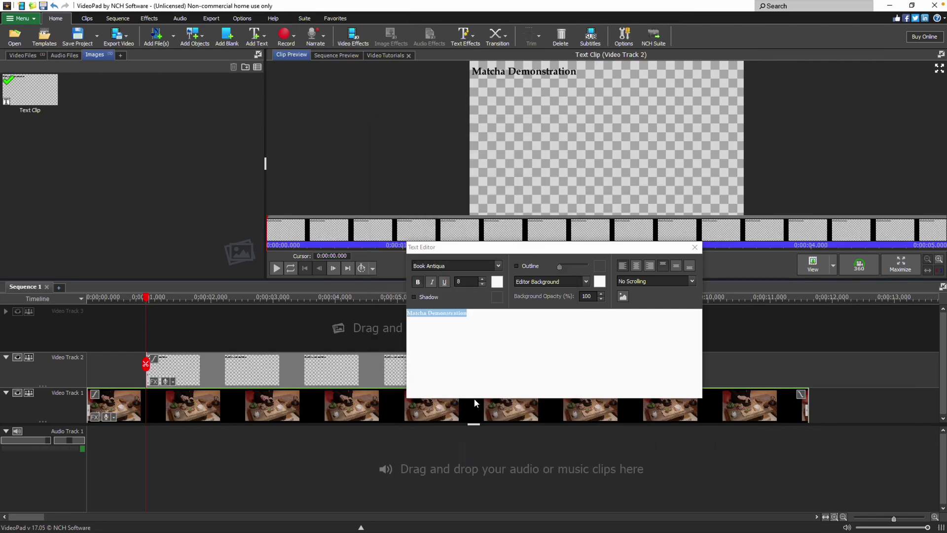
{"action": "left_click", "coordinate": [436, 299]}
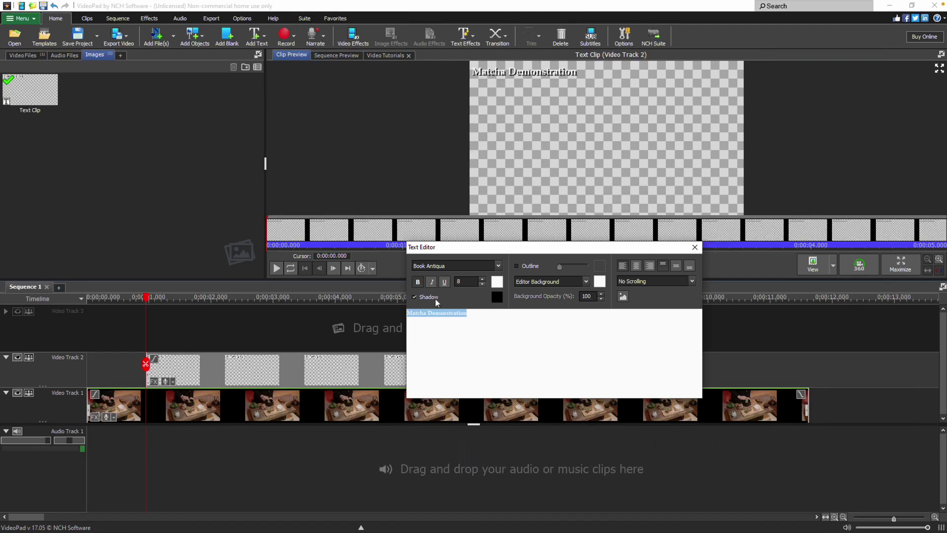
- Enable an outline on the title text and make its width slightly thinner
{"action": "left_click", "coordinate": [539, 268]}
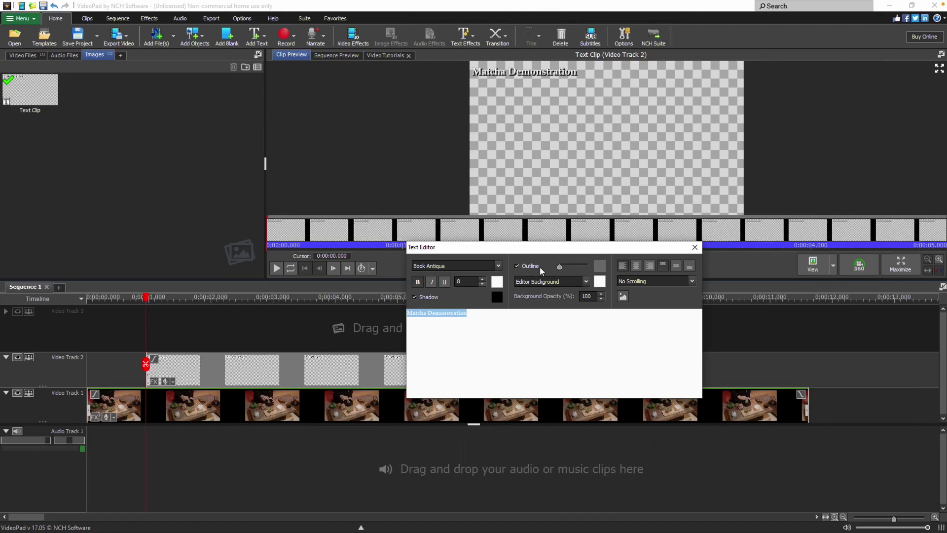
{"action": "left_click", "coordinate": [561, 266]}
{"action": "left_click_drag", "start_coordinate": [564, 266], "coordinate": [559, 266]}
{"action": "left_click", "coordinate": [587, 280]}
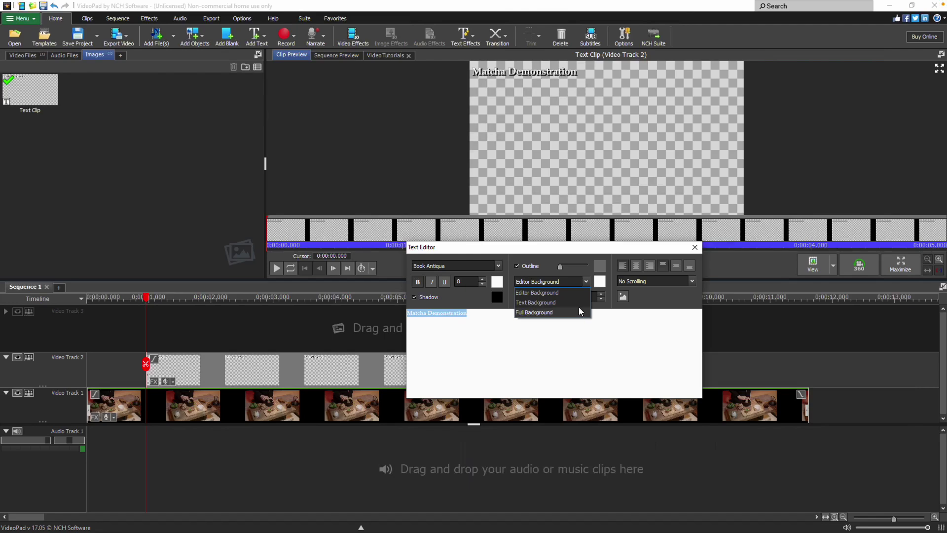
- Put a black Text Background box behind just the title at 50% opacity
{"action": "left_click", "coordinate": [580, 303]}
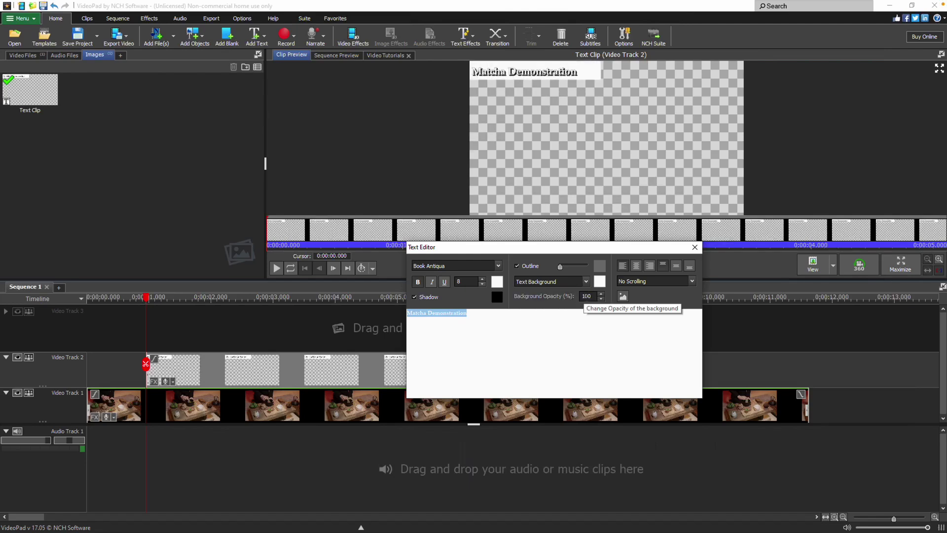
{"action": "left_click", "coordinate": [599, 282]}
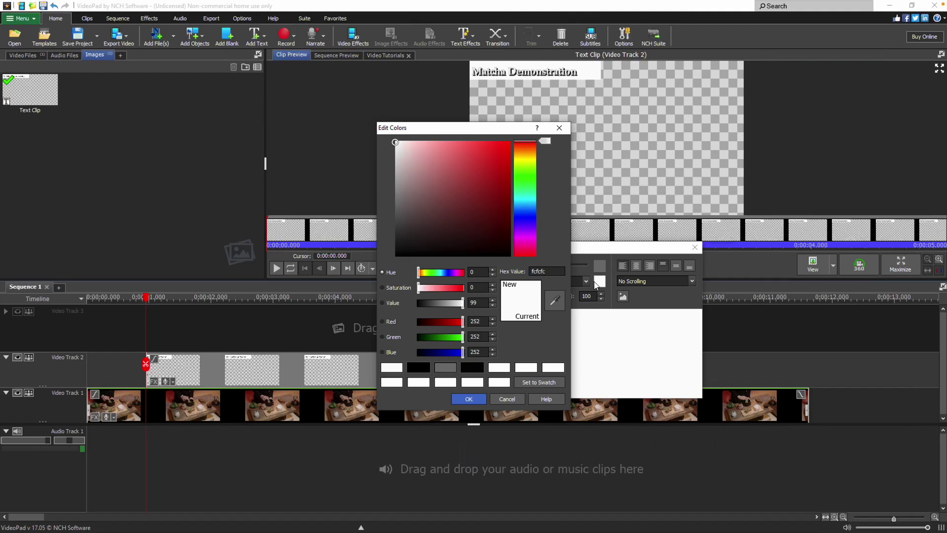
{"action": "left_click", "coordinate": [477, 368]}
{"action": "left_click", "coordinate": [469, 399]}
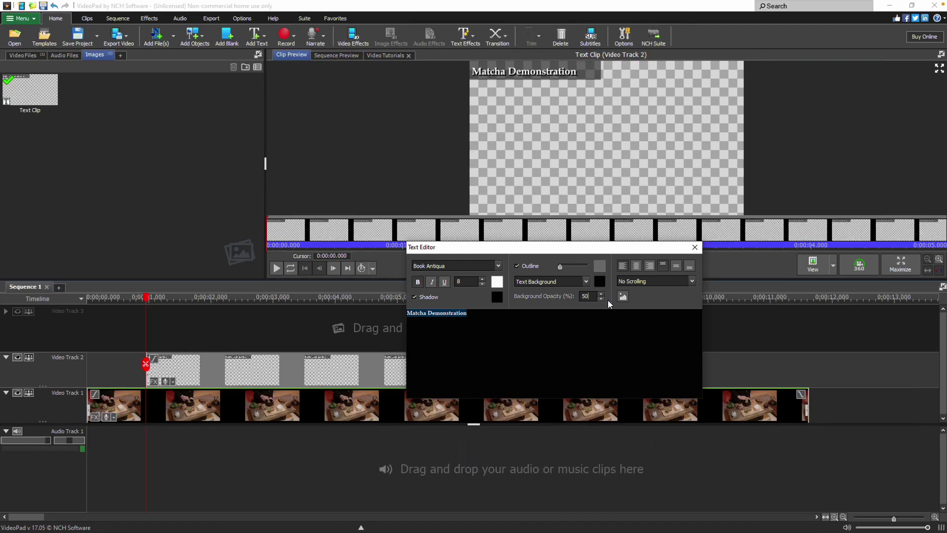
- Centre the title at the frame bottom and set its motion to Scroll Right To Left
{"action": "left_click", "coordinate": [638, 268]}
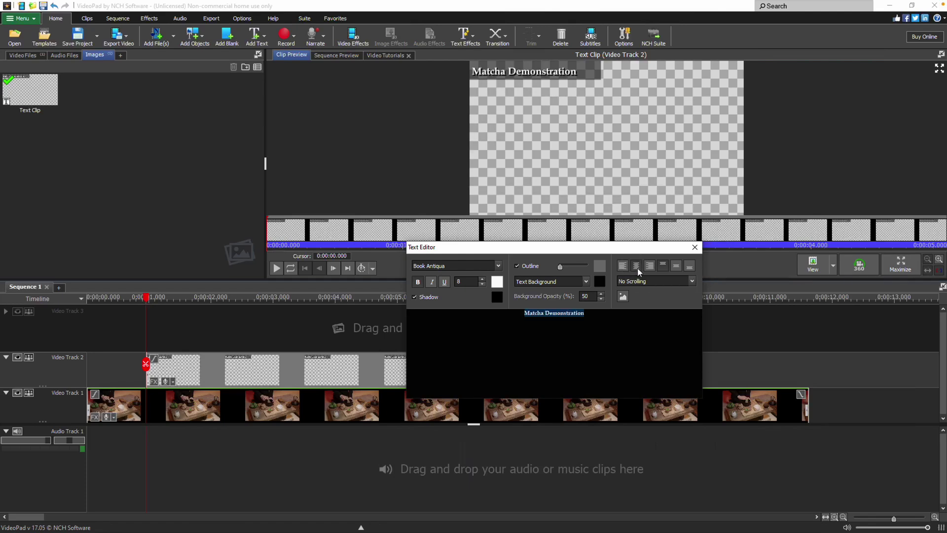
{"action": "left_click", "coordinate": [689, 268]}
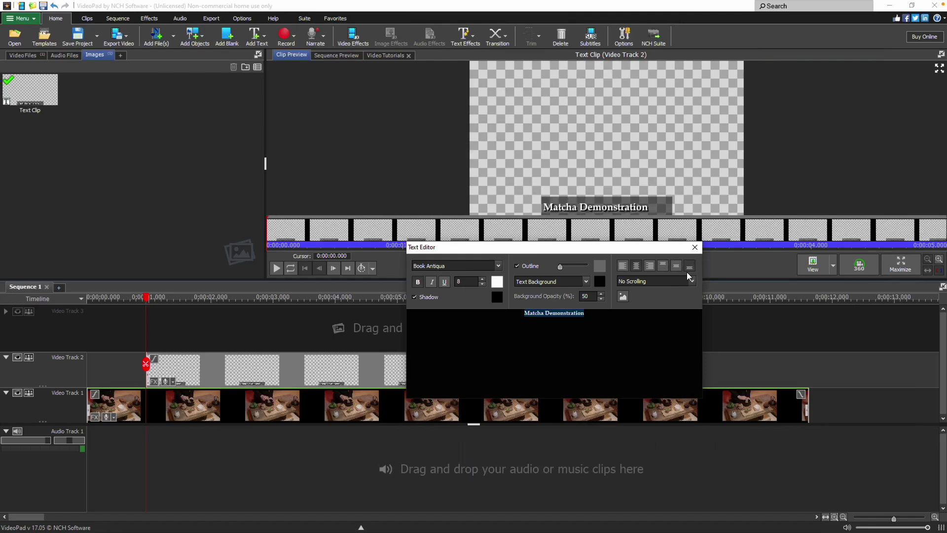
{"action": "left_click", "coordinate": [691, 279]}
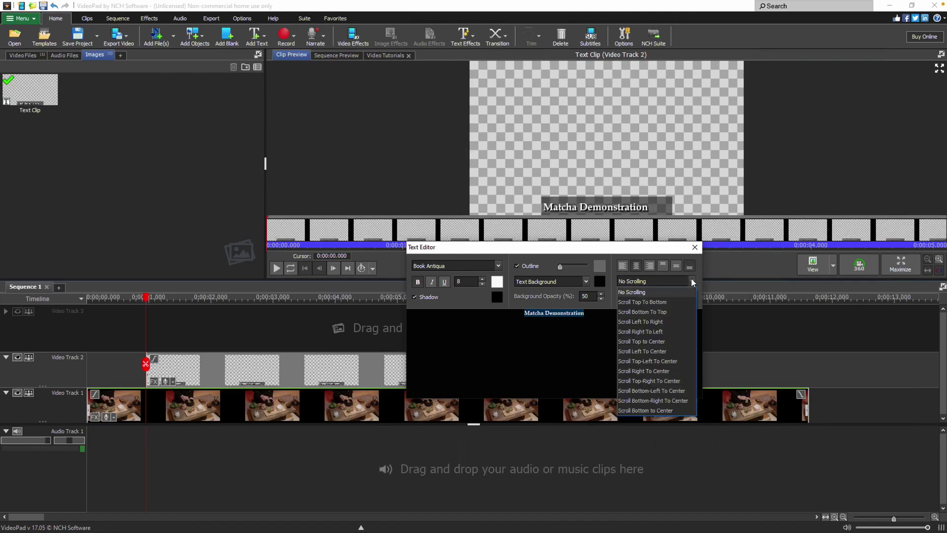
{"action": "left_click", "coordinate": [673, 330]}
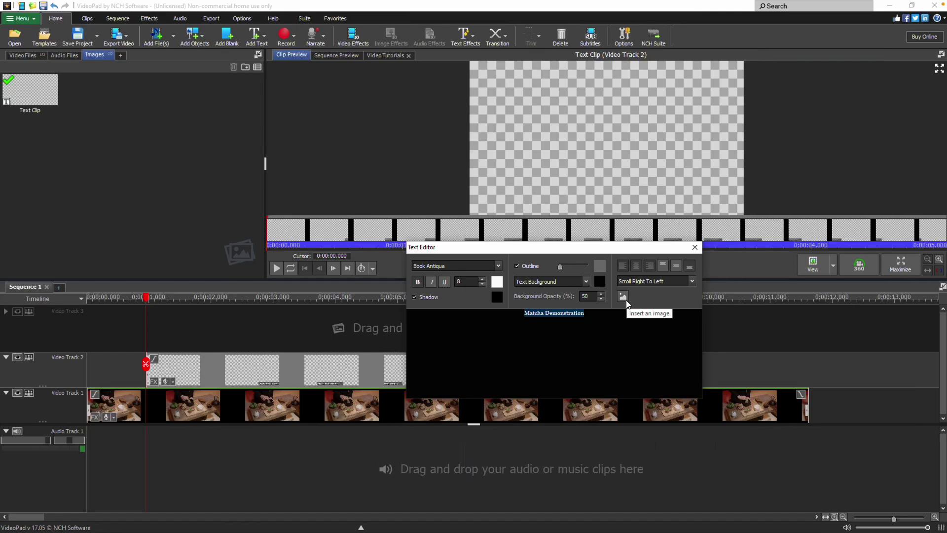
- Move the text clip to the timeline start and stretch it to 11.64 seconds
{"action": "left_click", "coordinate": [695, 248]}
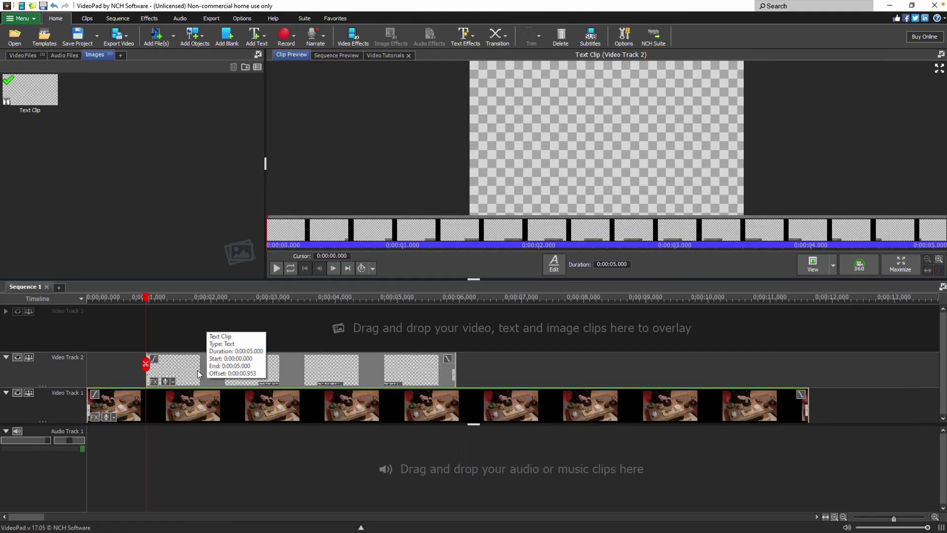
{"action": "left_click_drag", "start_coordinate": [210, 362], "coordinate": [153, 363]}
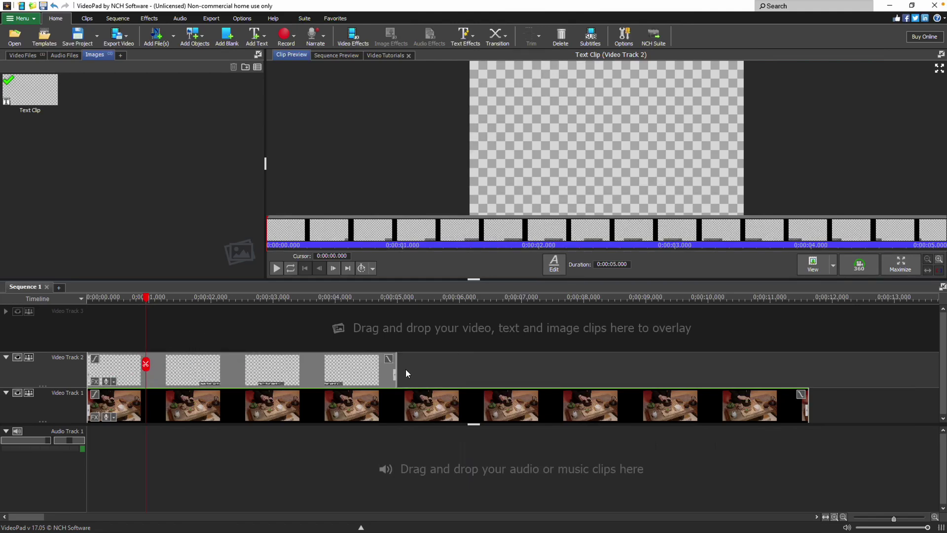
{"action": "left_click_drag", "start_coordinate": [396, 373], "coordinate": [811, 382]}
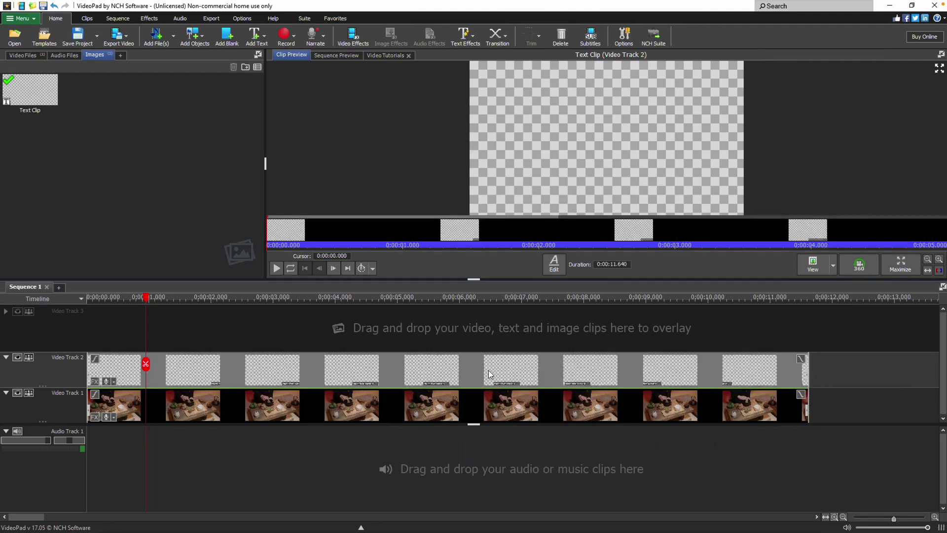
- Rename the text clip's bin thumbnail to 'Title'
{"action": "double_click", "coordinate": [488, 370]}
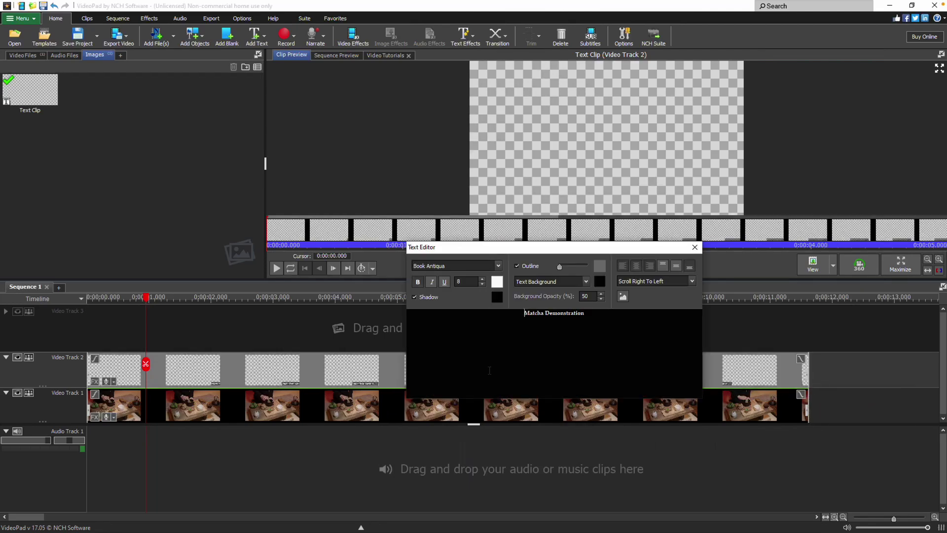
{"action": "left_click", "coordinate": [695, 247]}
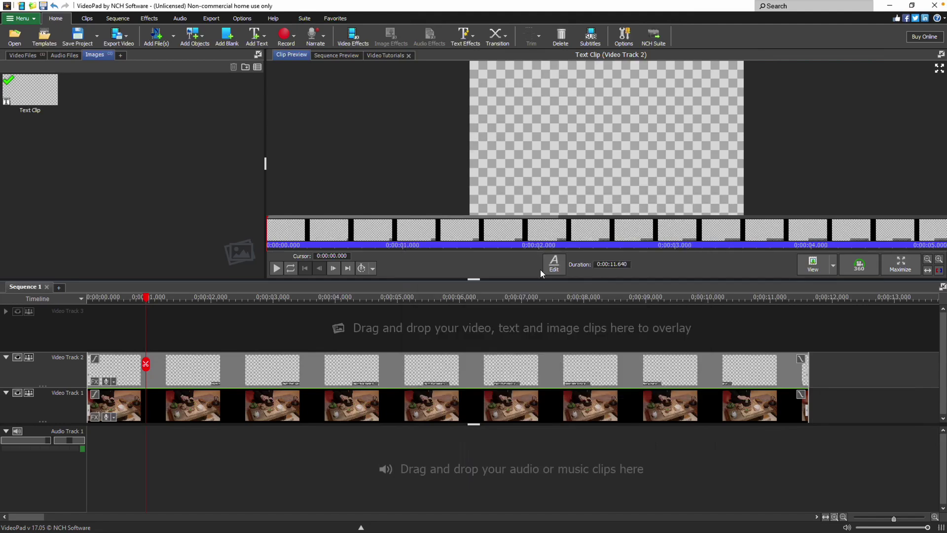
{"action": "right_click", "coordinate": [38, 105]}
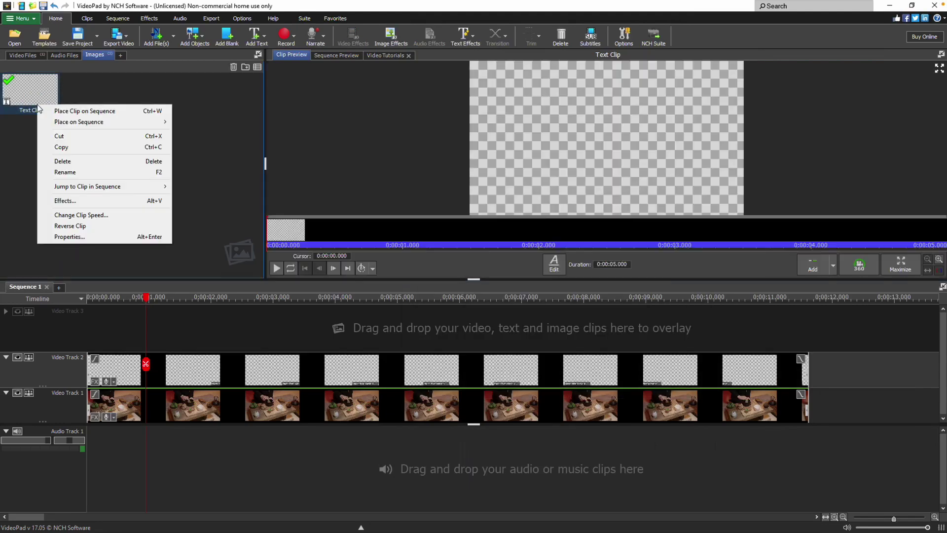
{"action": "left_click", "coordinate": [86, 171]}
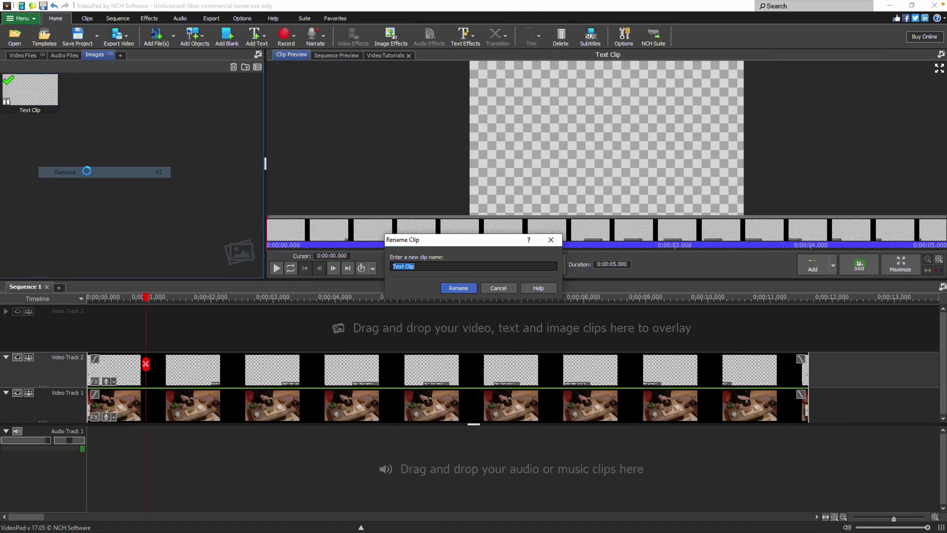
{"action": "type", "text": "Title"}
{"action": "left_click", "coordinate": [468, 290]}
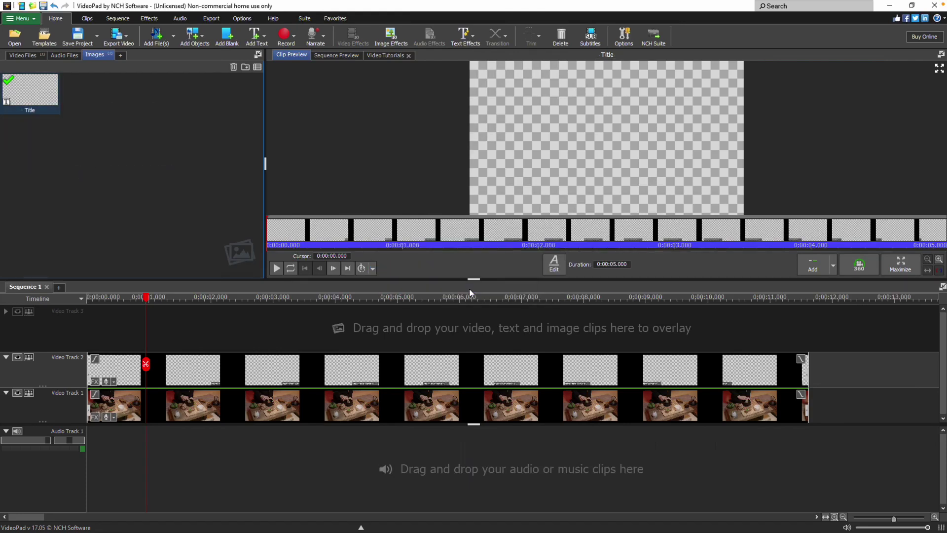
- At the 3-second mark, add a Typewriter title 'Matcha Demo' in Bookman Old Style
{"action": "left_click", "coordinate": [265, 297]}
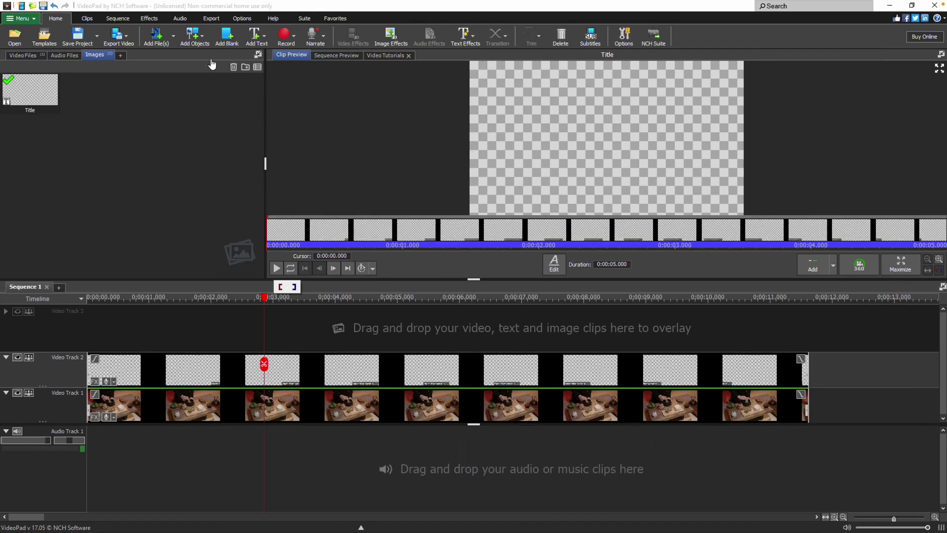
{"action": "left_click", "coordinate": [263, 36]}
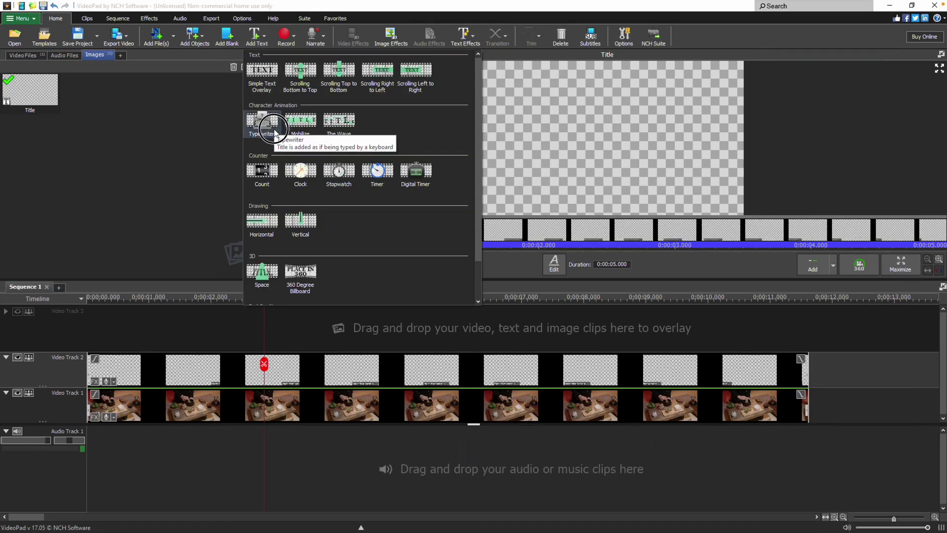
{"action": "left_click", "coordinate": [259, 117]}
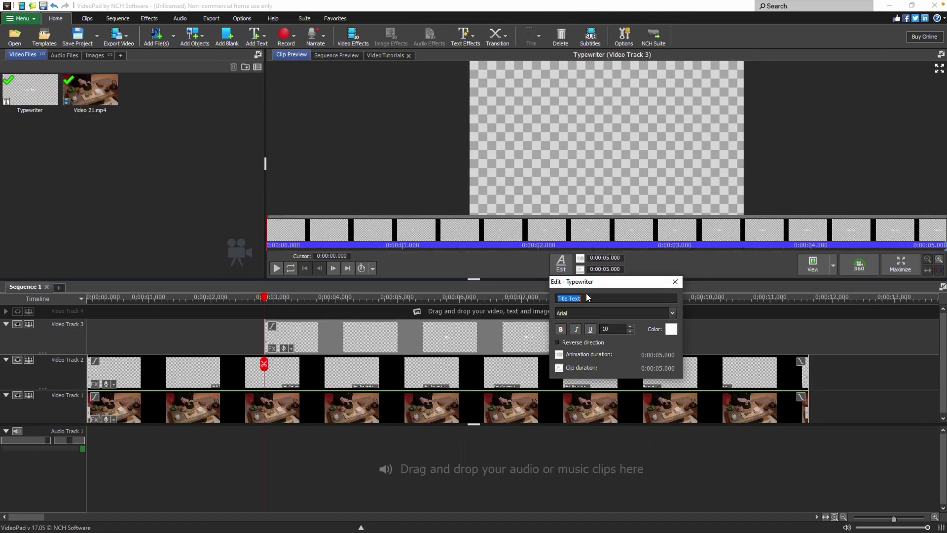
{"action": "type", "text": "Matcha Demo"}
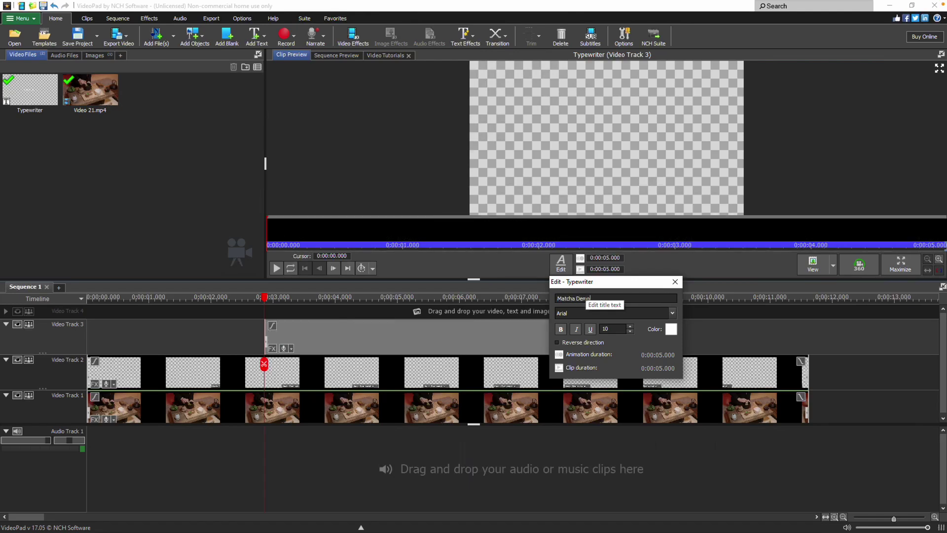
{"action": "left_click", "coordinate": [674, 315]}
{"action": "left_click", "coordinate": [653, 298]}
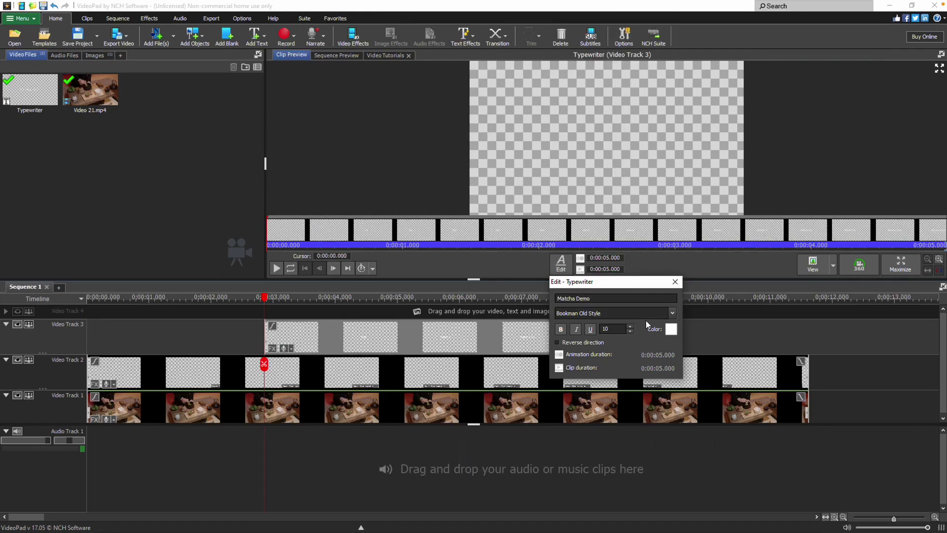
- Set the animation duration to 2 seconds and the clip duration to 3 seconds
{"action": "left_click", "coordinate": [658, 354]}
{"action": "type", "text": "2"}
{"action": "key", "text": "Return"}
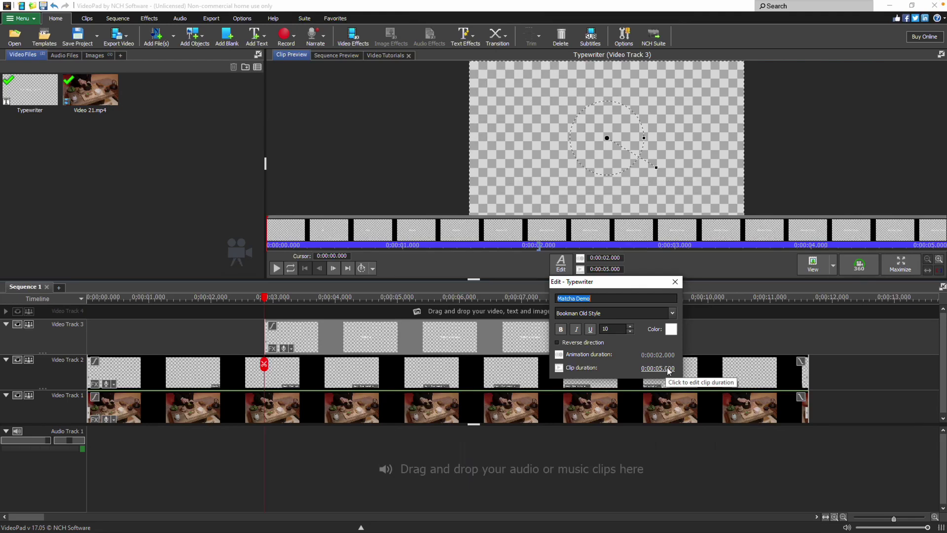
{"action": "left_click", "coordinate": [669, 371]}
{"action": "type", "text": "3"}
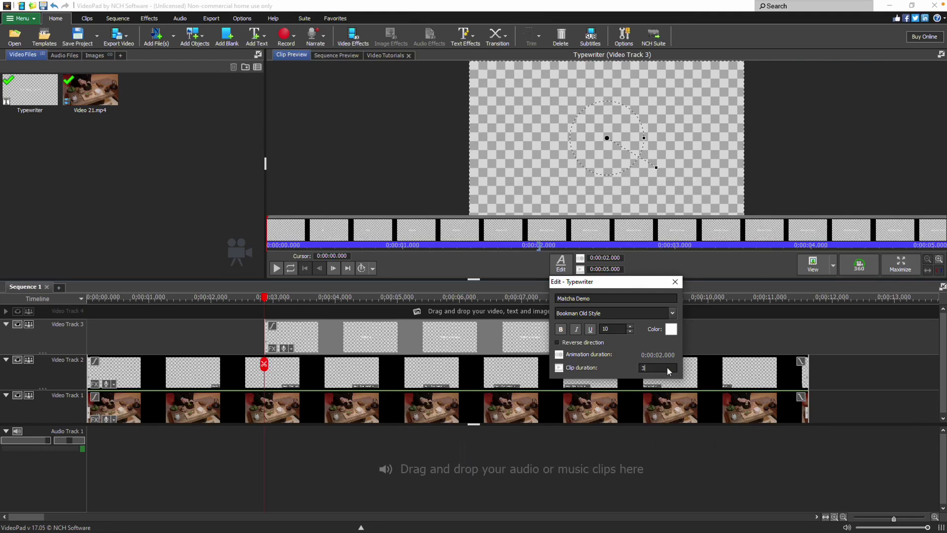
{"action": "key", "text": "Return"}
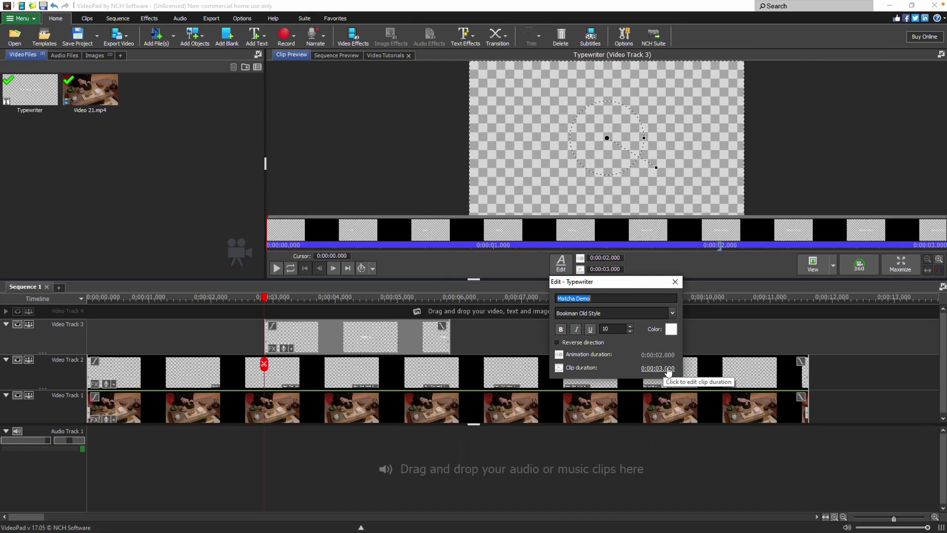
- Put the Typewriter title at the start of Video Track 1 and shift the Title overlay to match the footage
{"action": "left_click", "coordinate": [675, 282]}
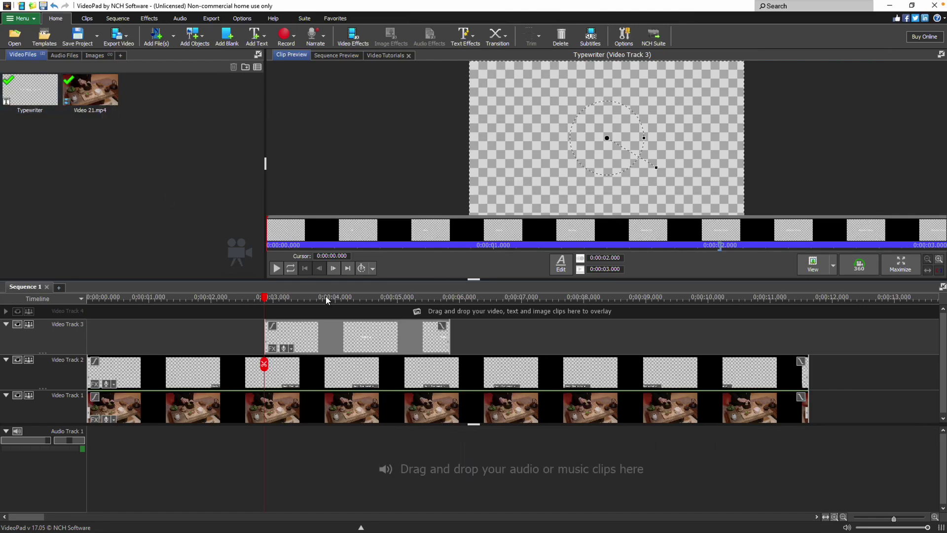
{"action": "left_click_drag", "start_coordinate": [336, 339], "coordinate": [158, 420]}
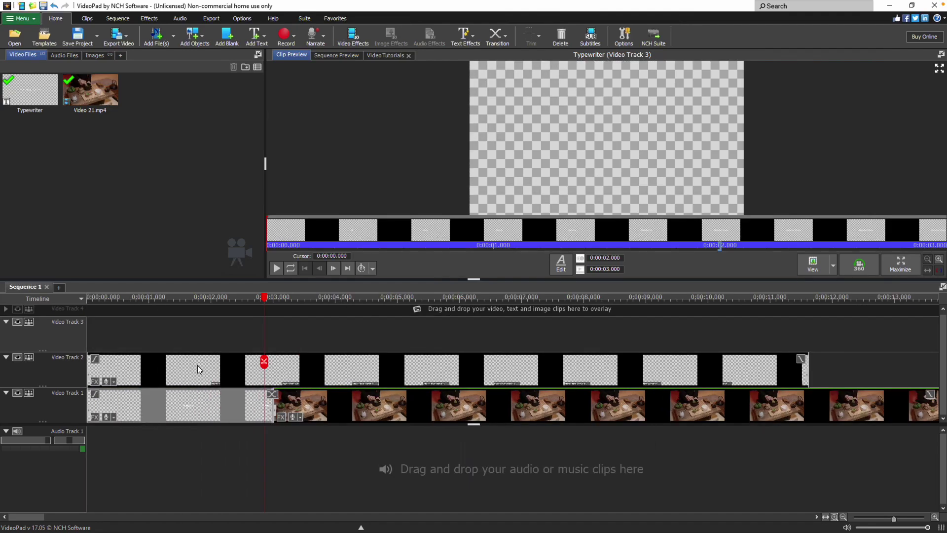
{"action": "left_click_drag", "start_coordinate": [199, 369], "coordinate": [379, 374]}
- Play the whole sequence from the beginning in Sequence Preview
{"action": "left_click", "coordinate": [336, 55]}
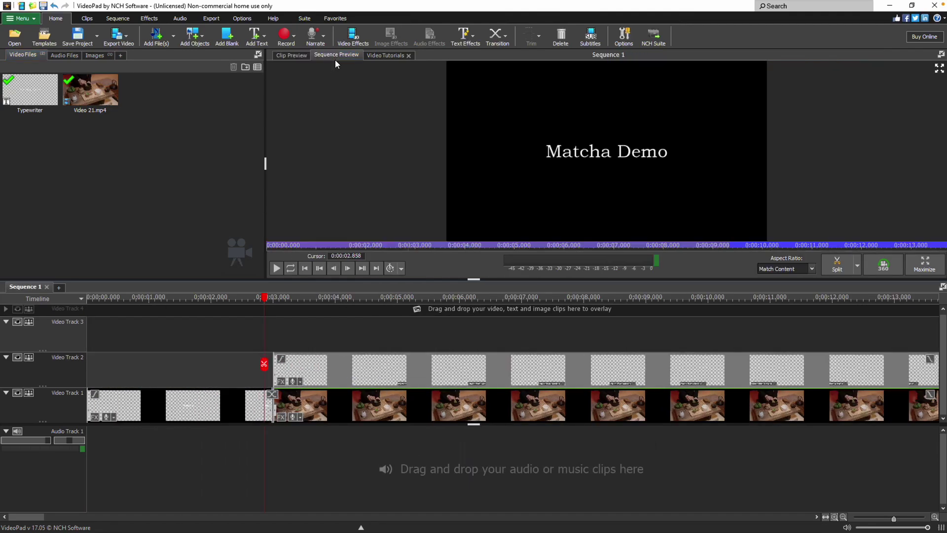
{"action": "left_click", "coordinate": [304, 268]}
{"action": "left_click", "coordinate": [277, 268]}
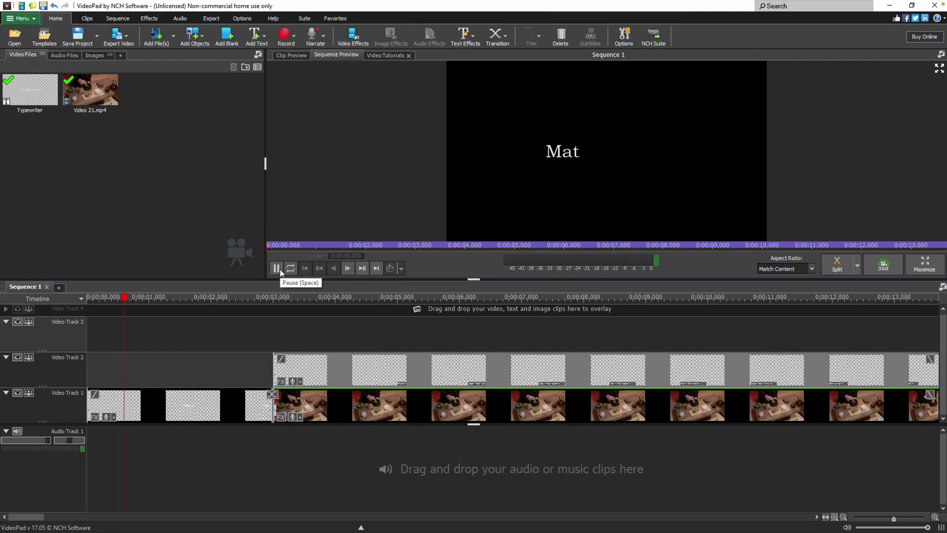